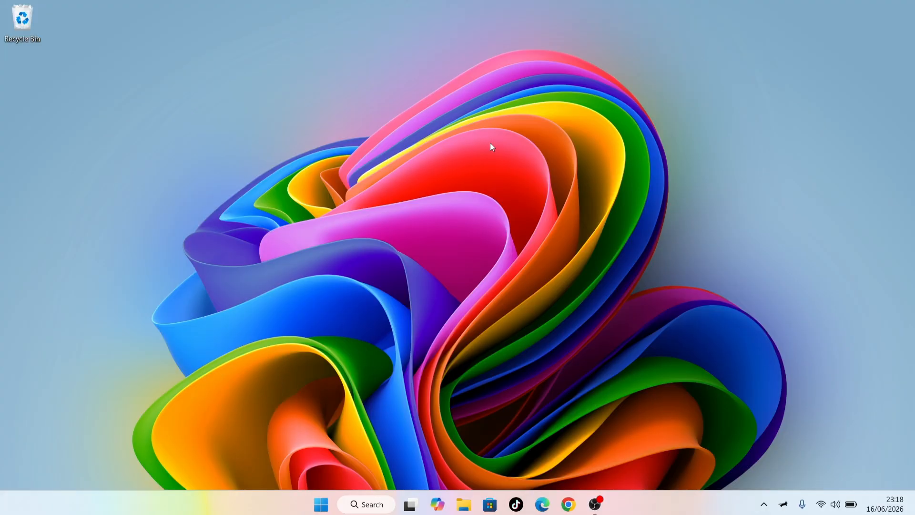
Step: Open Control Panel's network adapter settings from the Network and Sharing Centre
left_click(367, 504)
type("control pannel")
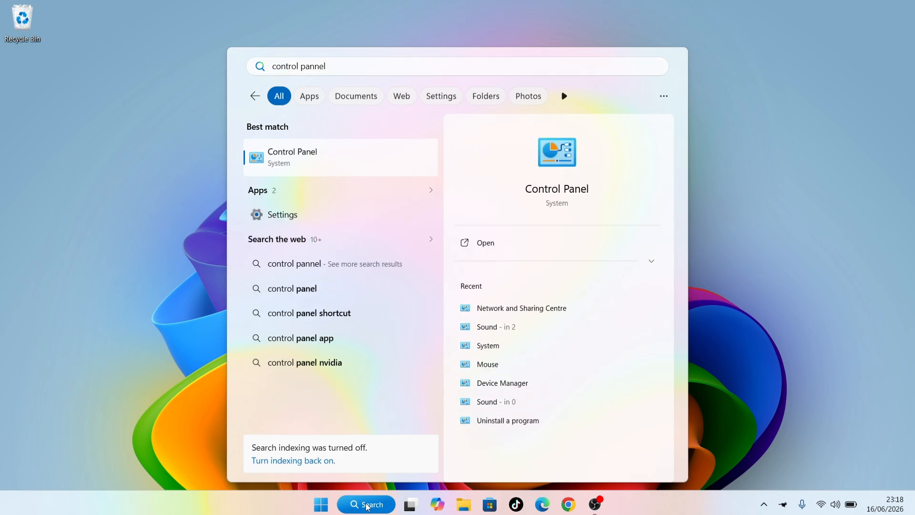
key("Return")
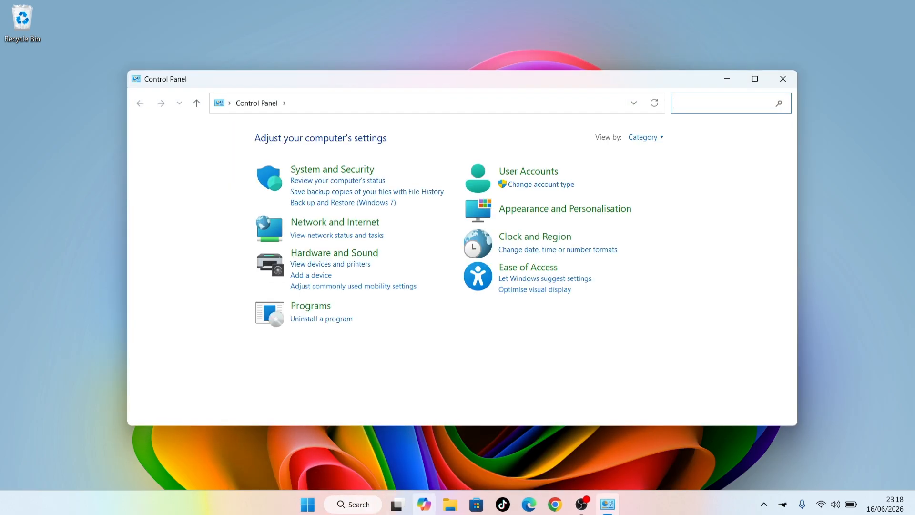
left_click(317, 222)
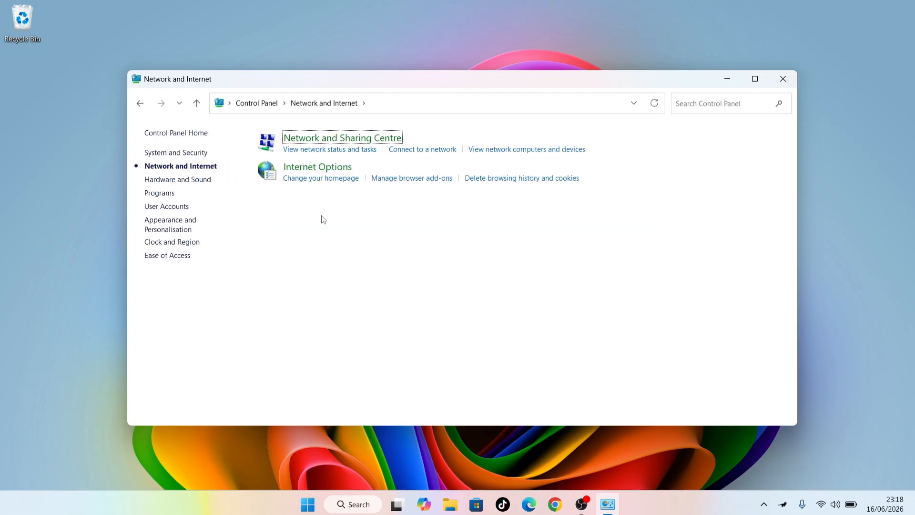
left_click(332, 140)
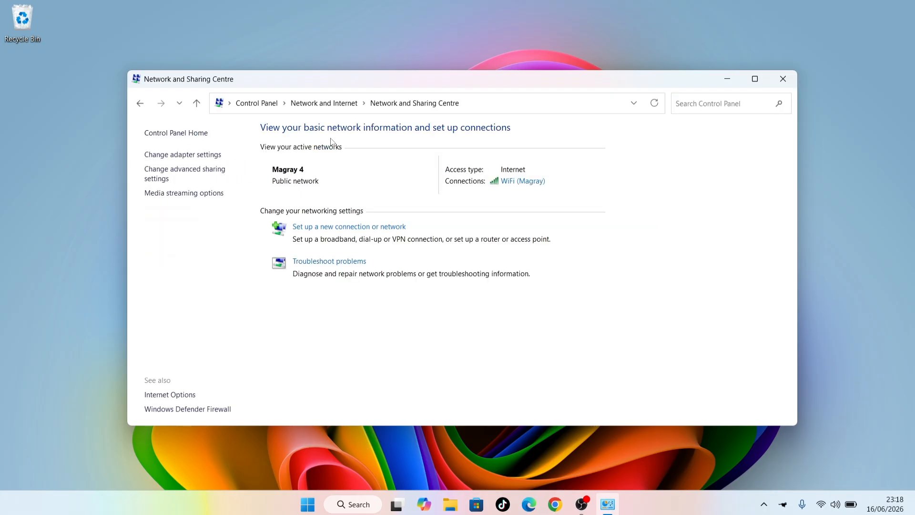
left_click(201, 155)
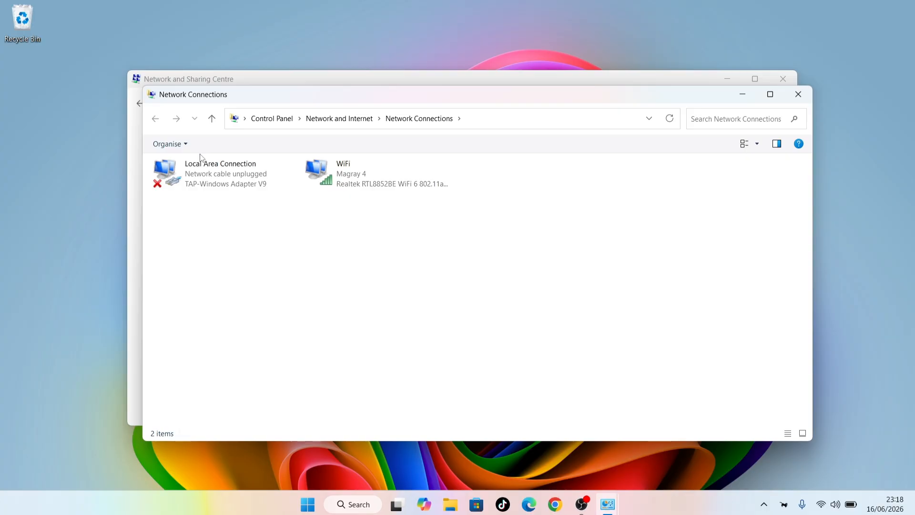
Step: Open the Internet Protocol Version 4 (TCP/IPv4) properties of the WiFi connection and enable manually specified DNS server addresses
left_click(337, 171)
right_click(337, 171)
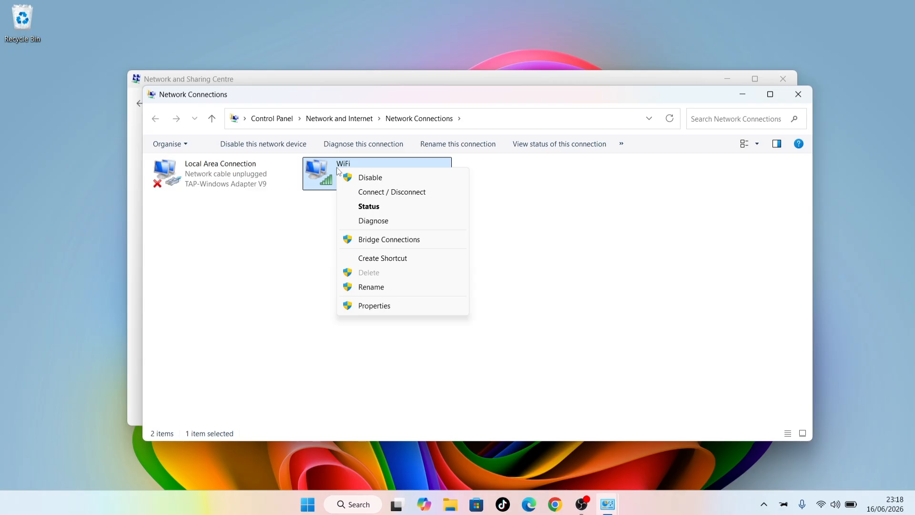
left_click(366, 309)
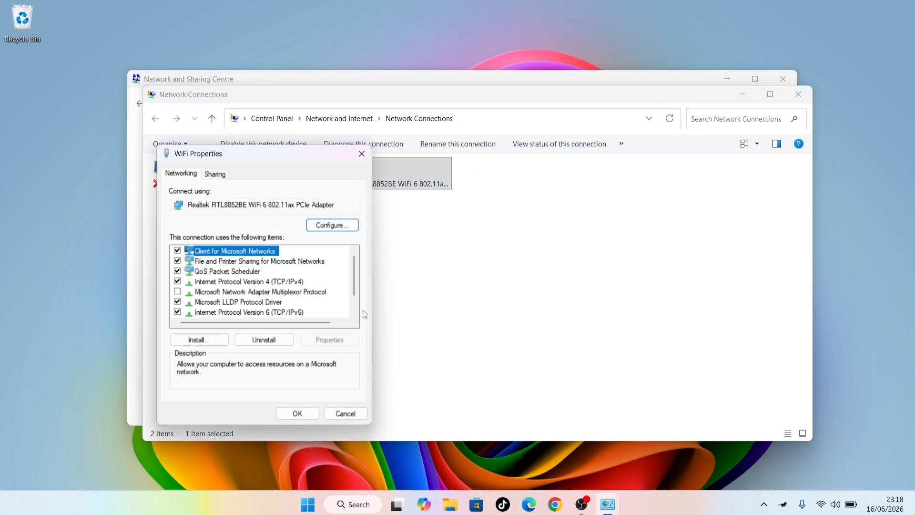
left_click(298, 282)
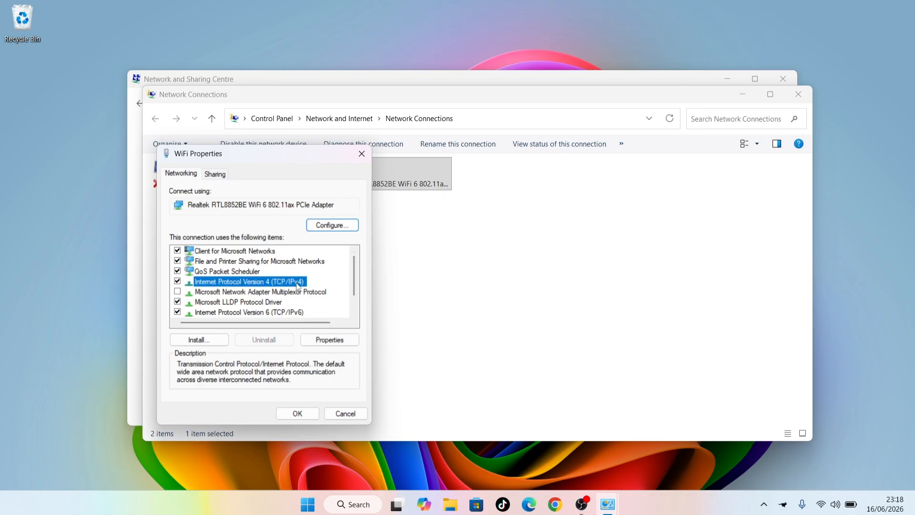
left_click(335, 341)
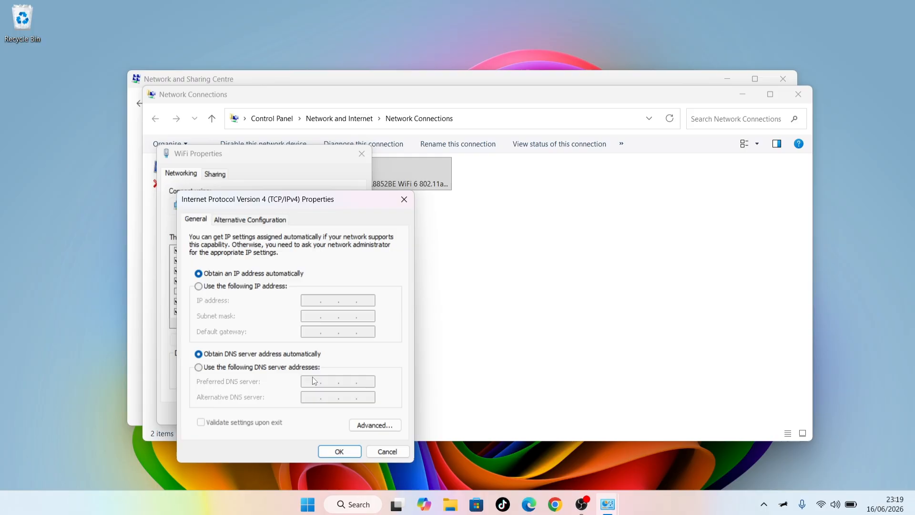
left_click(295, 373)
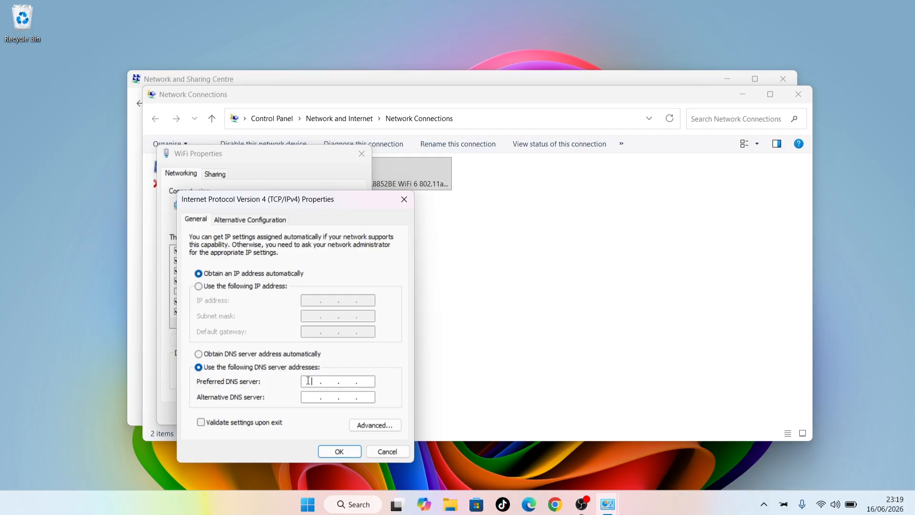
Step: Enter 8.8.8.8 as the preferred DNS server and 8.8.4.4 as the alternative DNS server
type("8.8.8.8")
left_click(312, 396)
type("8.8.4.4")
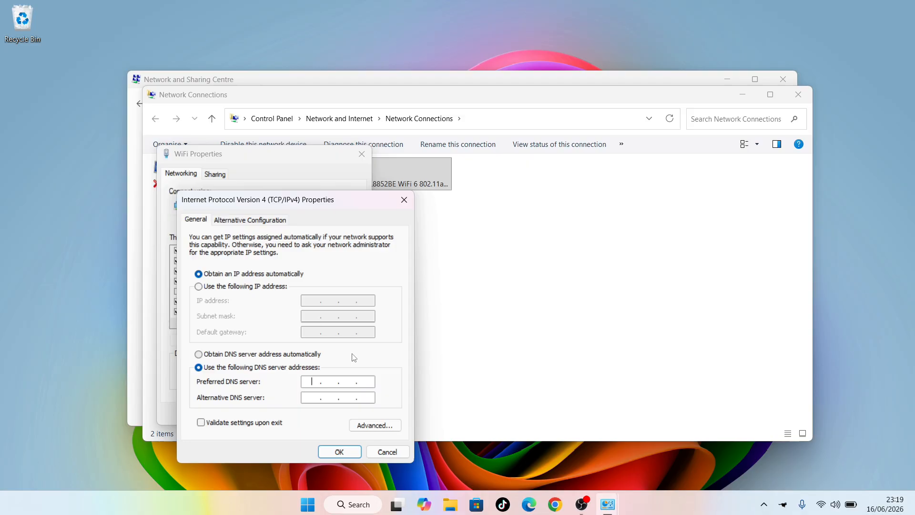
Step: Set the preferred DNS server to 1.1.1.1 and the alternative to 1.0.0.1, and save the WiFi connection's properties
type("1.")
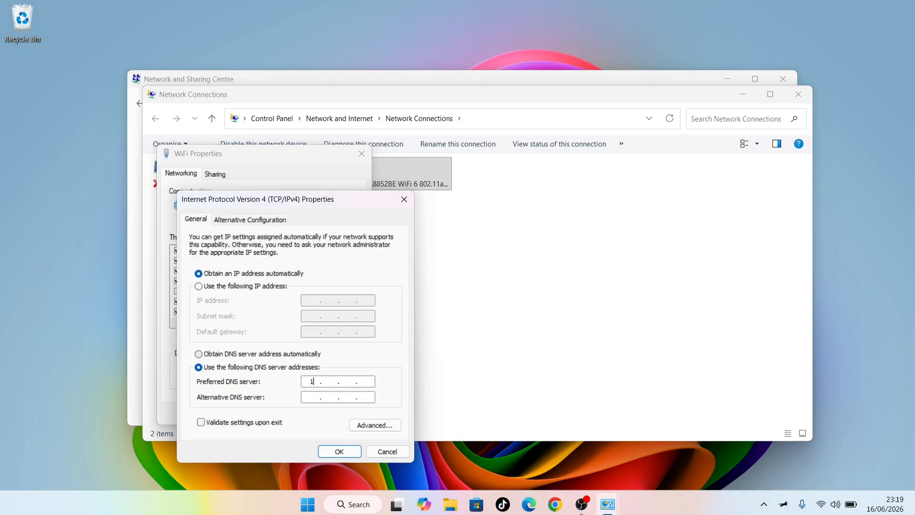
type("1.1.1")
key("Tab")
type("1.0.0.1")
left_click(334, 449)
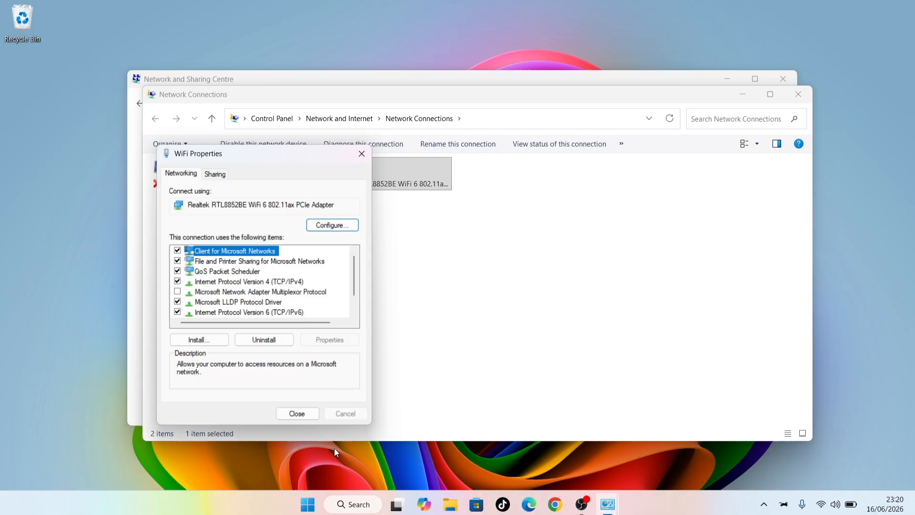
left_click(301, 418)
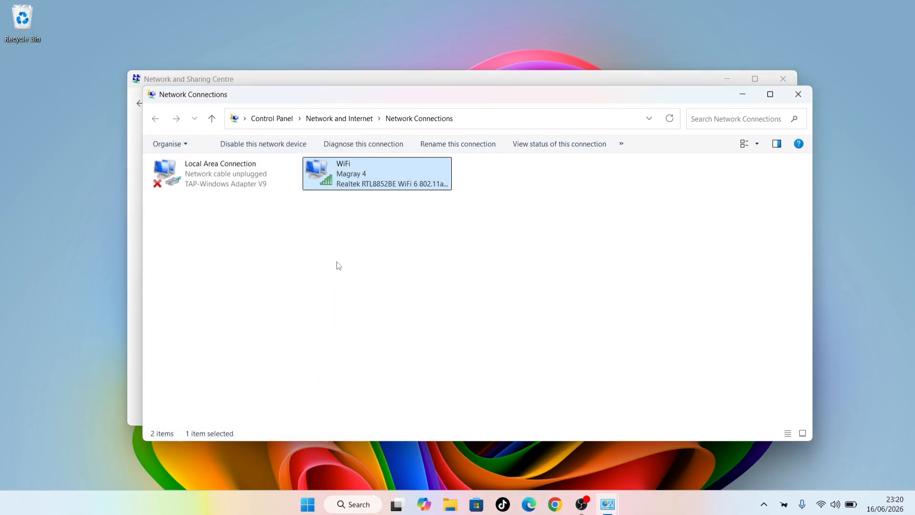
Step: Open the advanced configuration properties of the WiFi connection's Realtek adapter
right_click(351, 180)
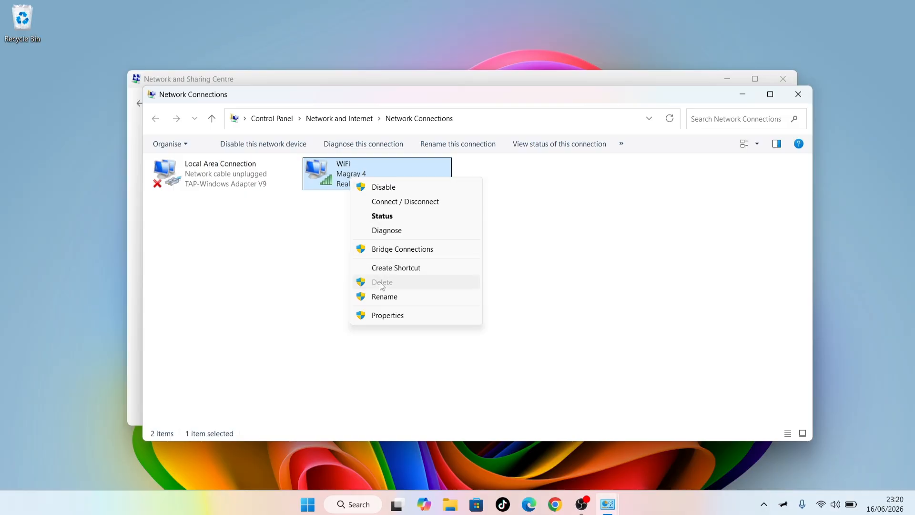
left_click(384, 316)
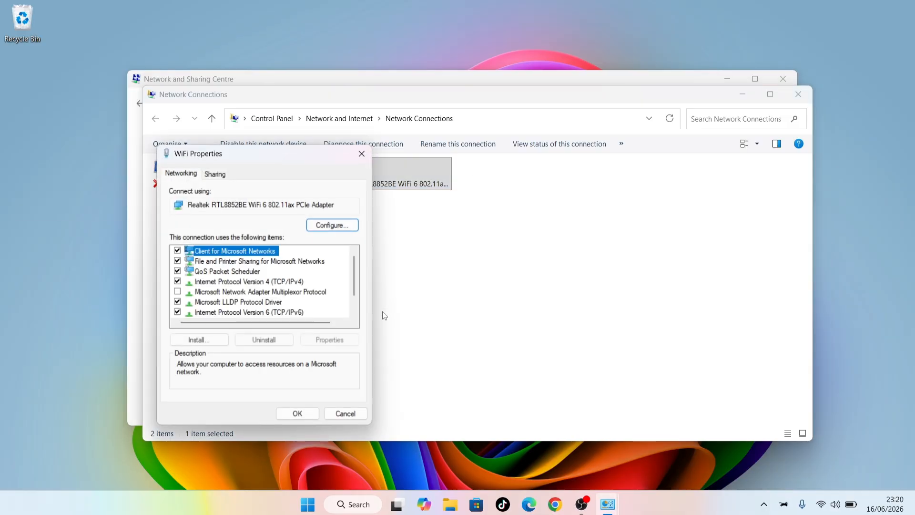
left_click(329, 225)
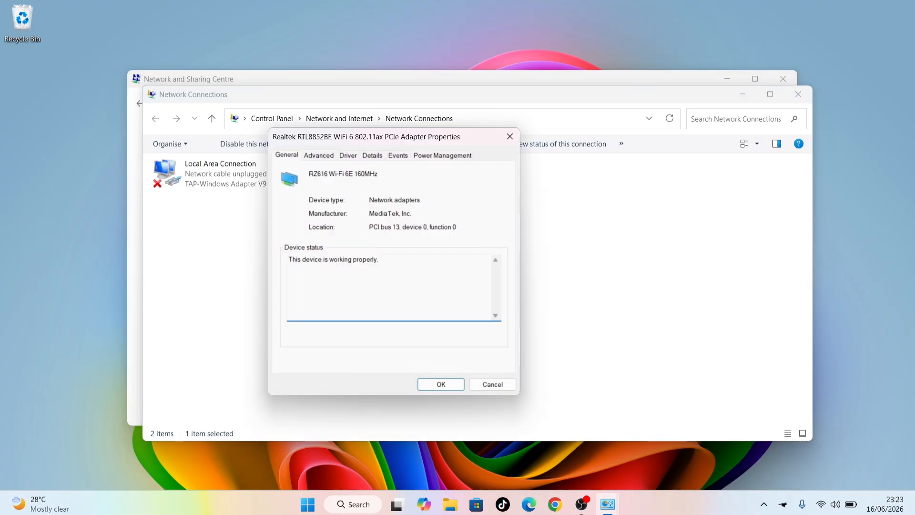
left_click(317, 157)
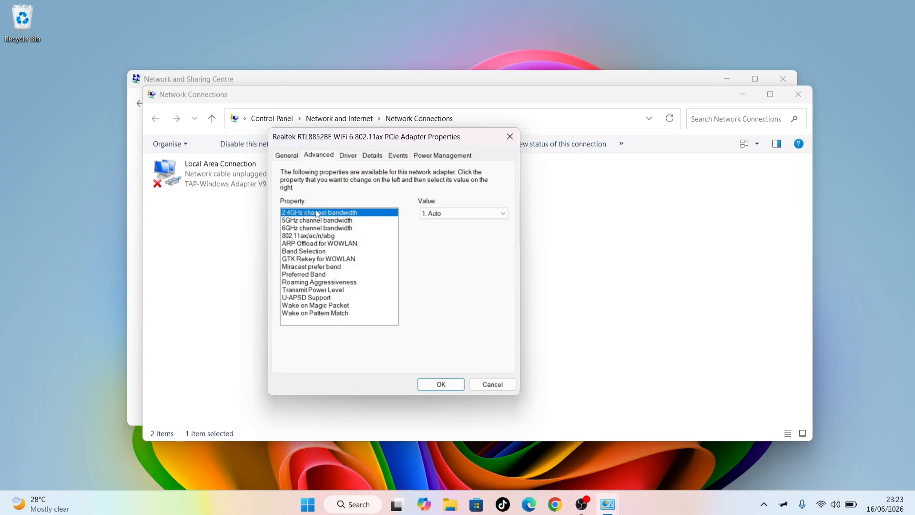
Step: Set the WiFi adapter's Band Selection property to 5G Only
left_click(344, 221)
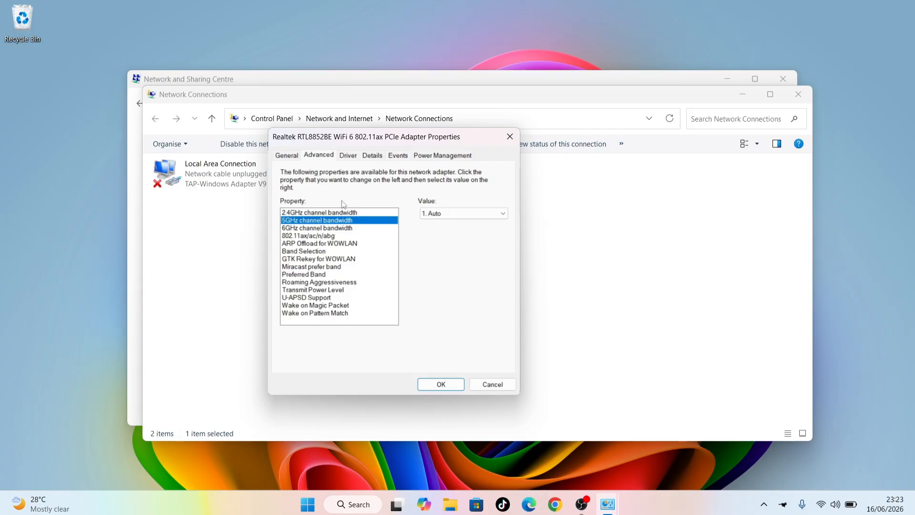
left_click(305, 254)
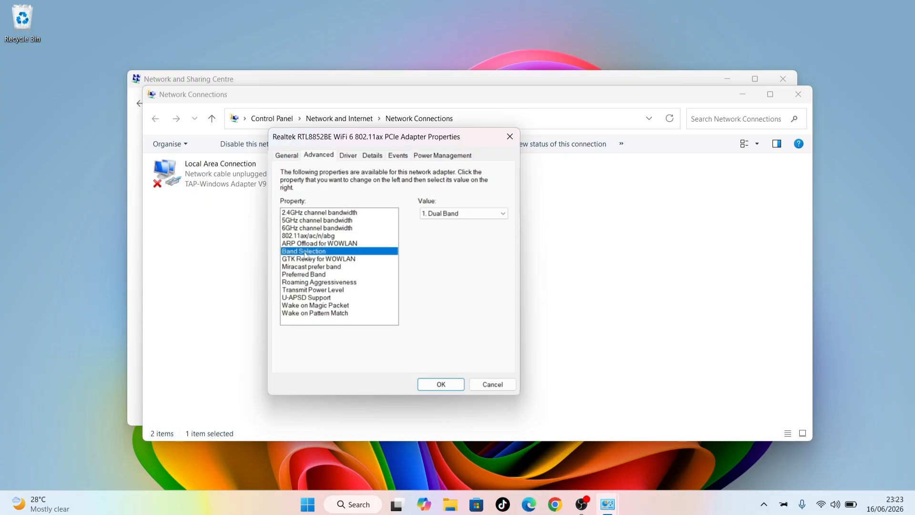
left_click(456, 214)
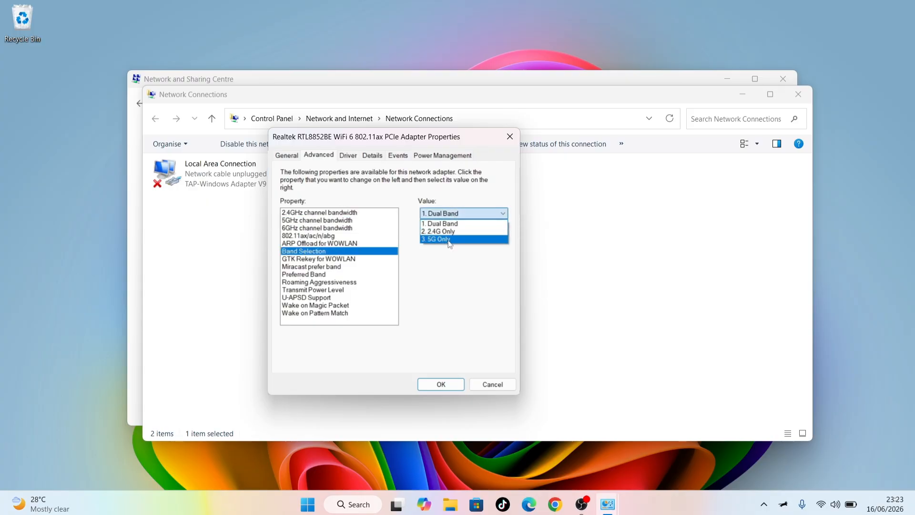
left_click(449, 239)
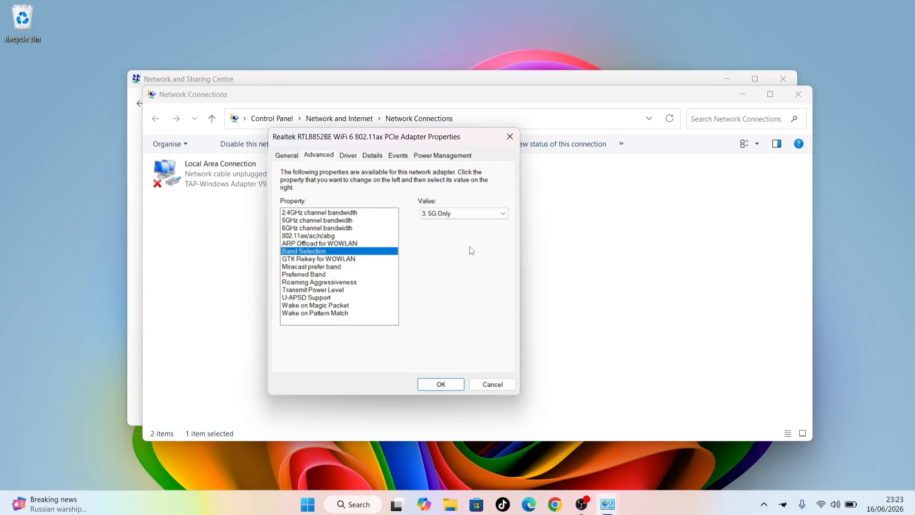
left_click(453, 216)
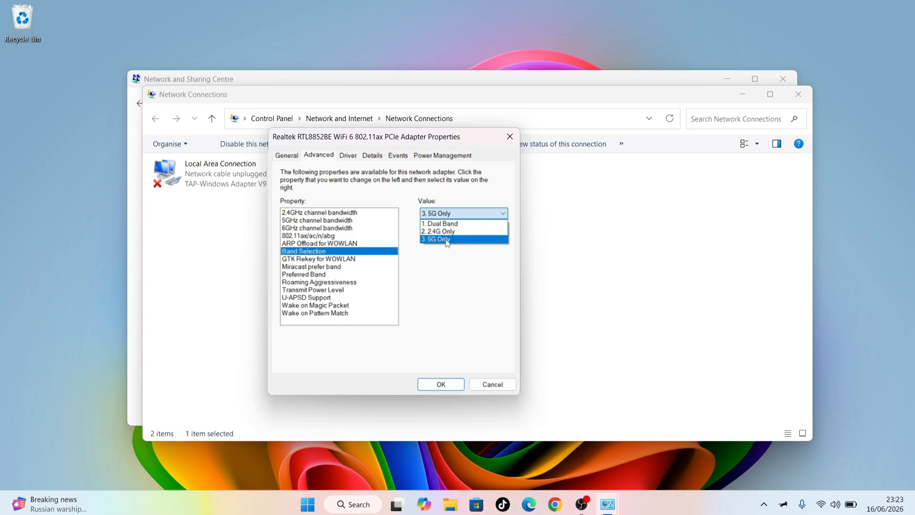
left_click(443, 240)
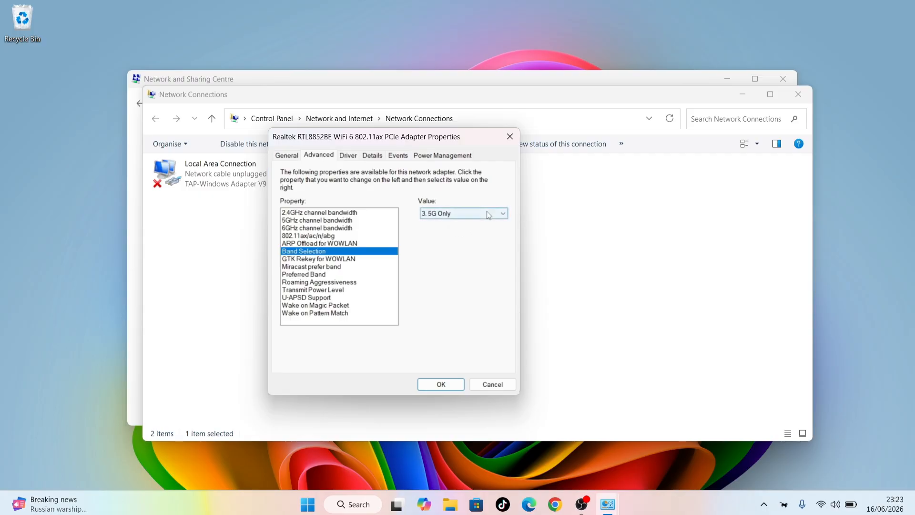
Step: Set the adapter's Preferred Band property to Prefer 5GHz band and save the adapter settings
left_click(312, 277)
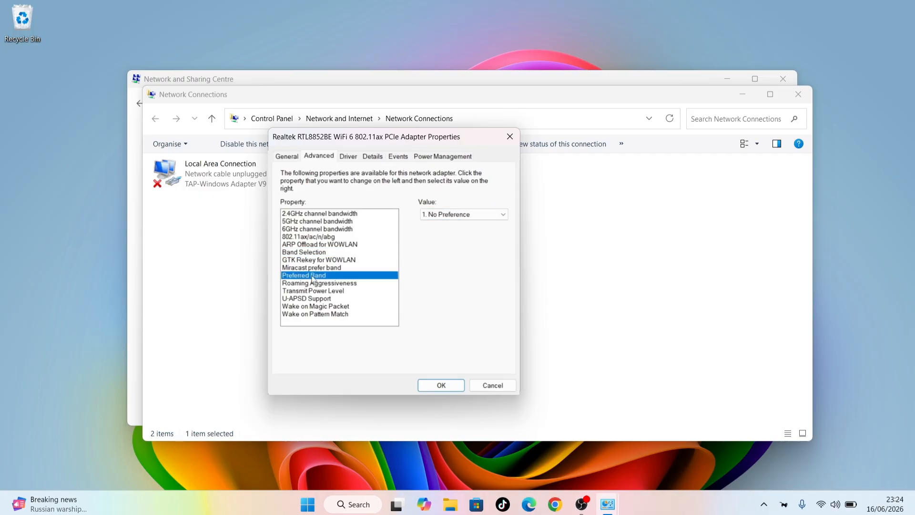
left_click(437, 214)
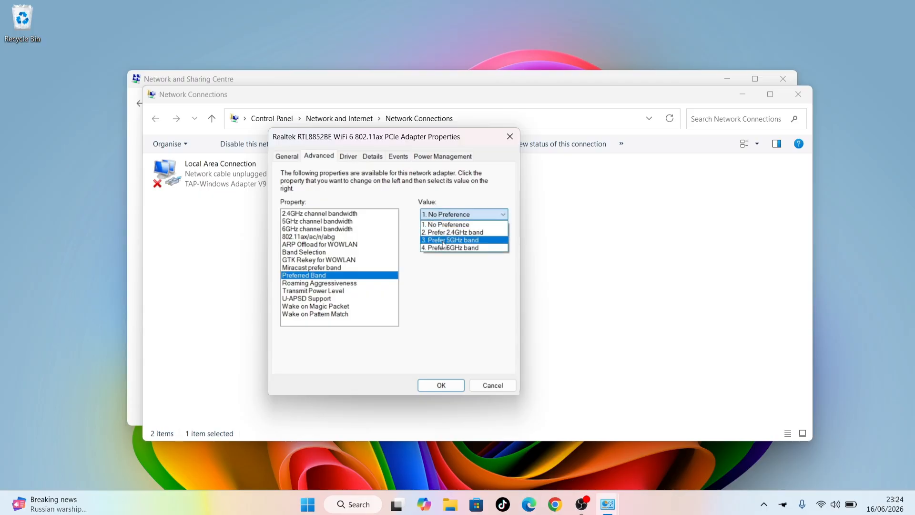
left_click(443, 241)
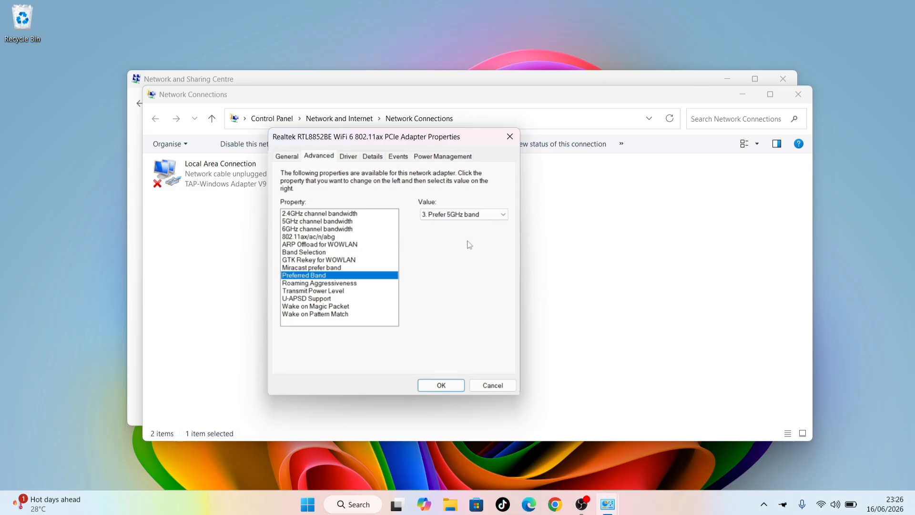
key("Down")
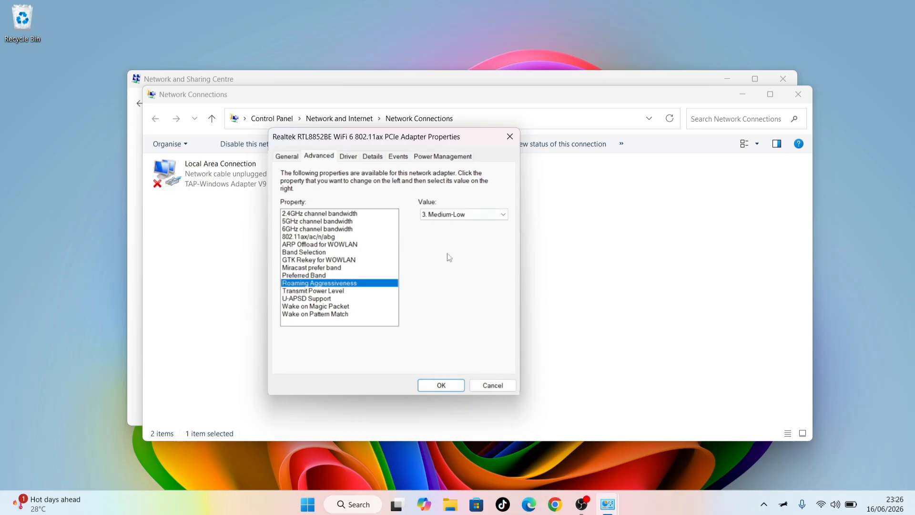
left_click(448, 385)
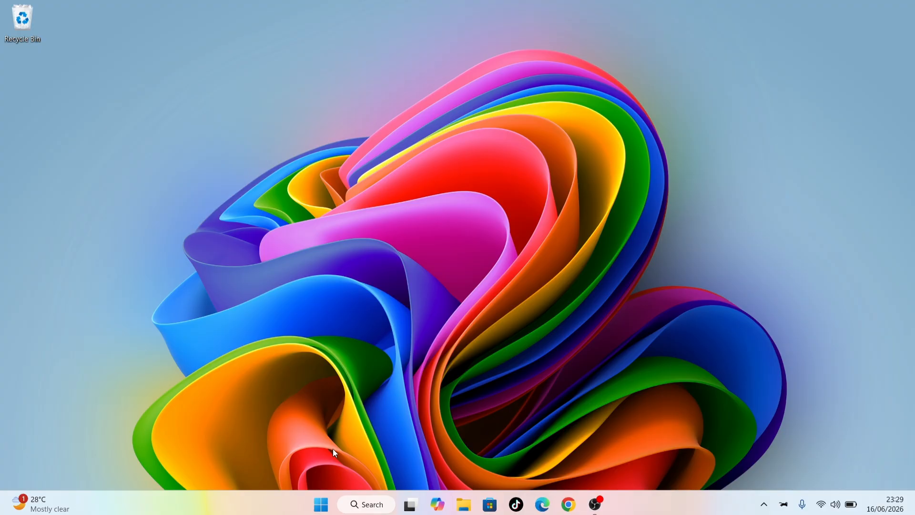
Step: Open the Windows Update page in the Settings app
right_click(328, 493)
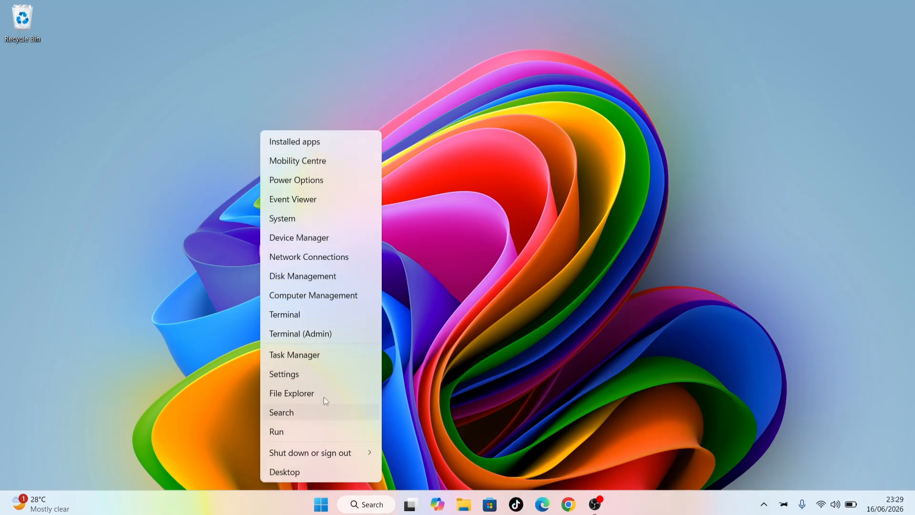
left_click(319, 374)
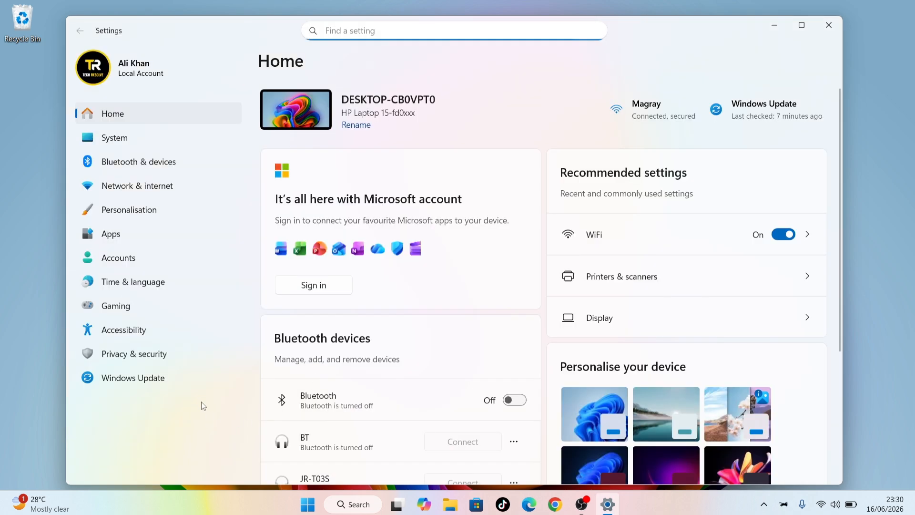
left_click(166, 382)
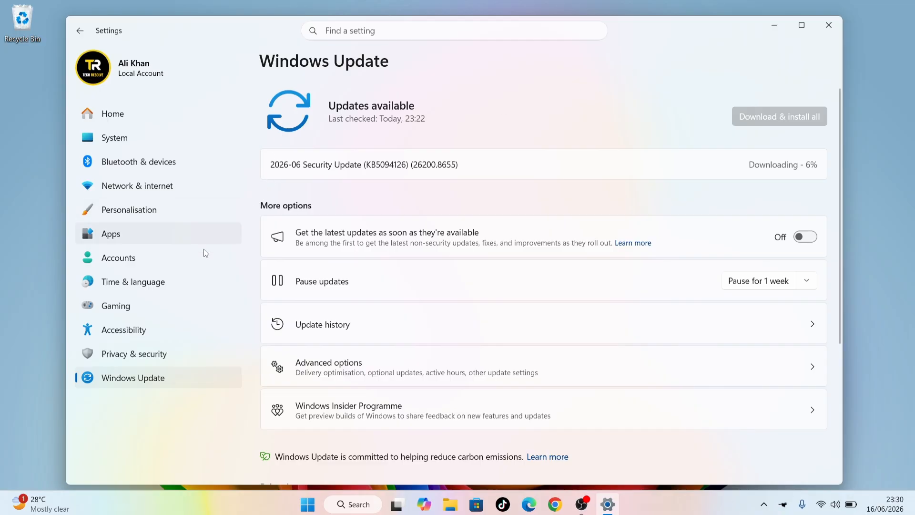
Step: Open the Game Bar page of the Gaming settings
left_click(159, 308)
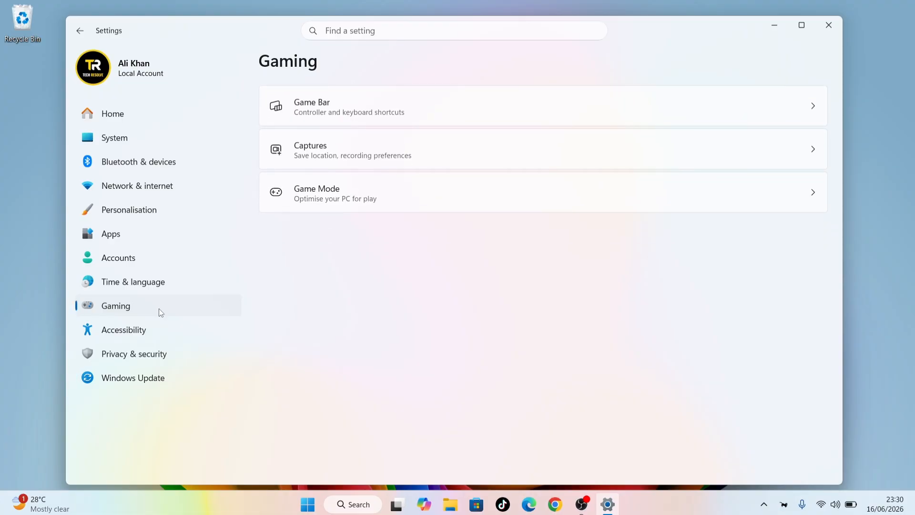
left_click(311, 109)
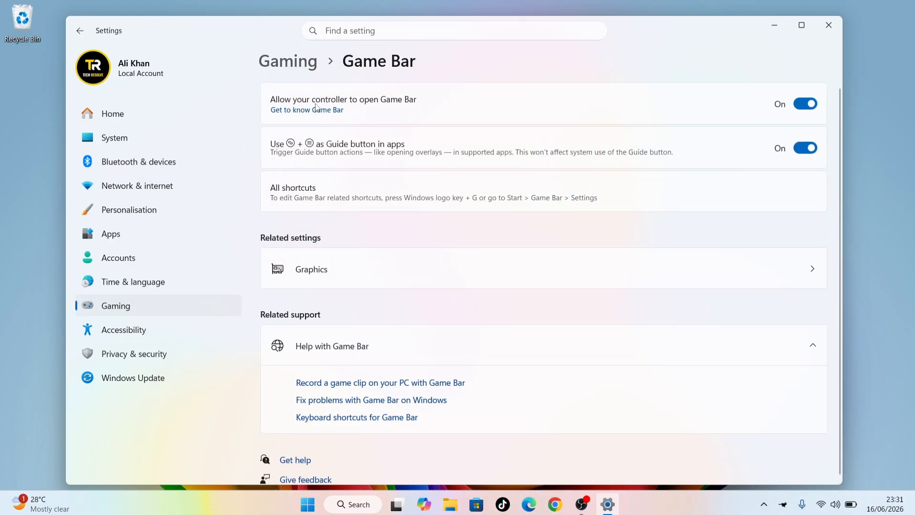